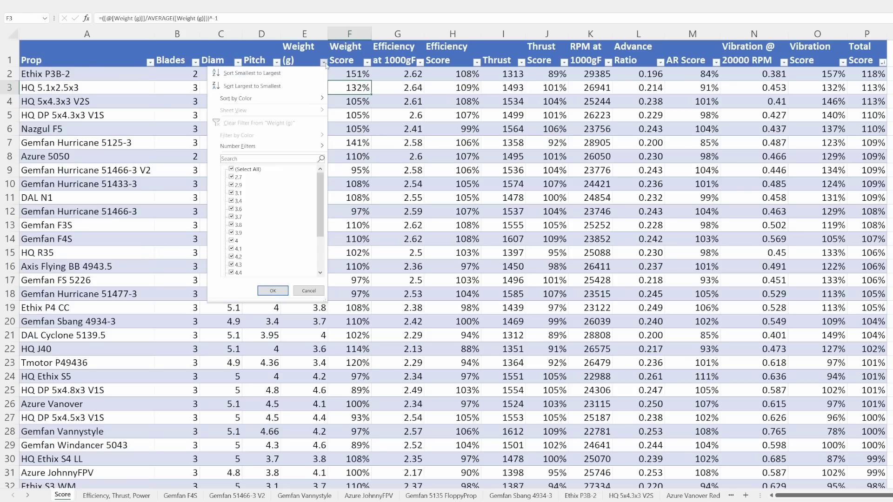
Sort the prop table by Weight (g) from smallest to largest, reverse it to largest first, and return to smallest first.
left_click(317, 73)
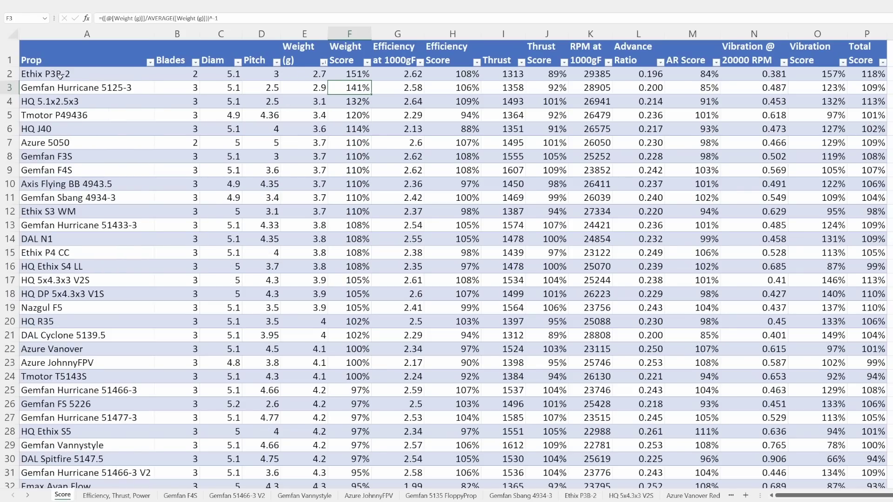
left_click(324, 61)
left_click(297, 86)
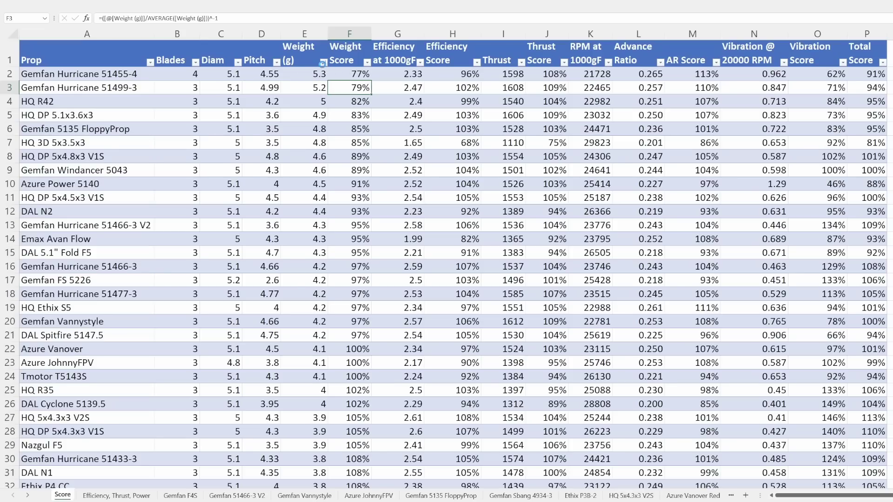
left_click(323, 62)
left_click(300, 73)
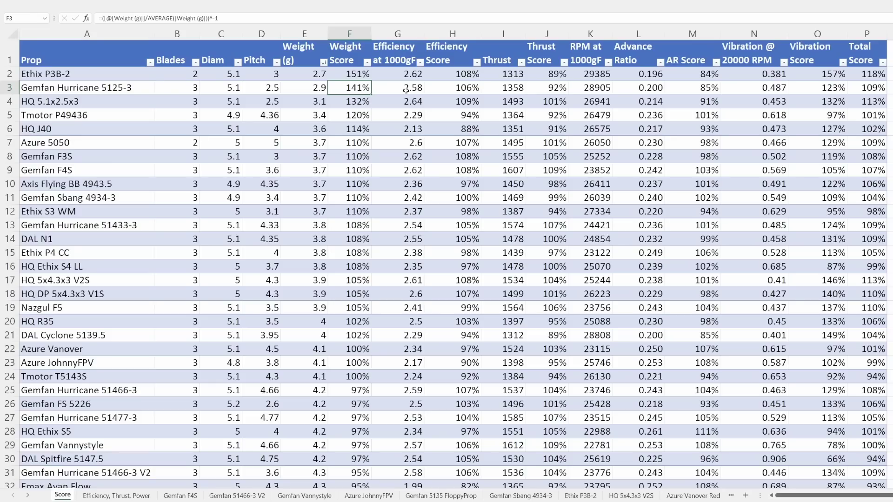
Sort the props by Efficiency at 1000gF and then by Thrust Score, each from largest to smallest, inspecting the corresponding cells.
left_click_drag(406, 73, 404, 144)
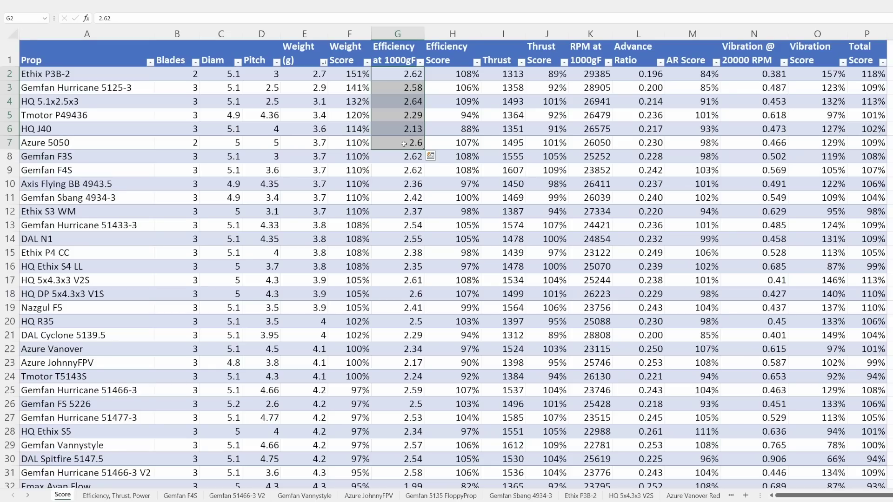
left_click(458, 67)
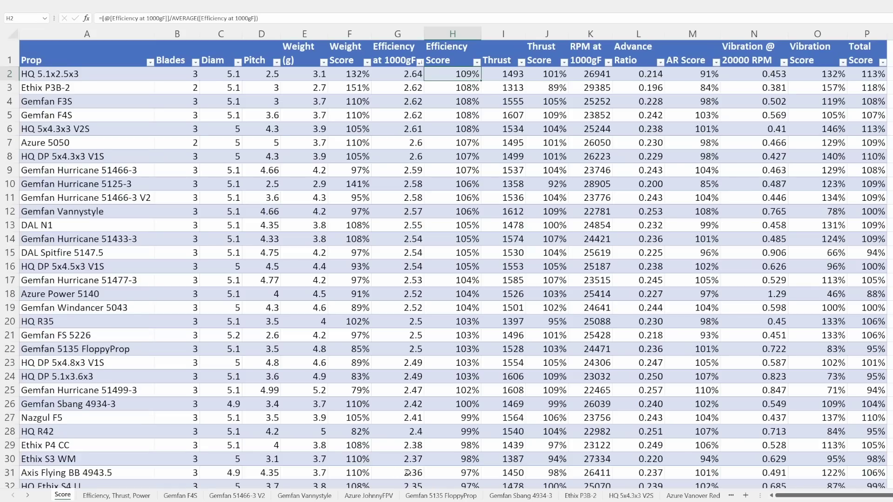
left_click_drag(505, 58, 516, 234)
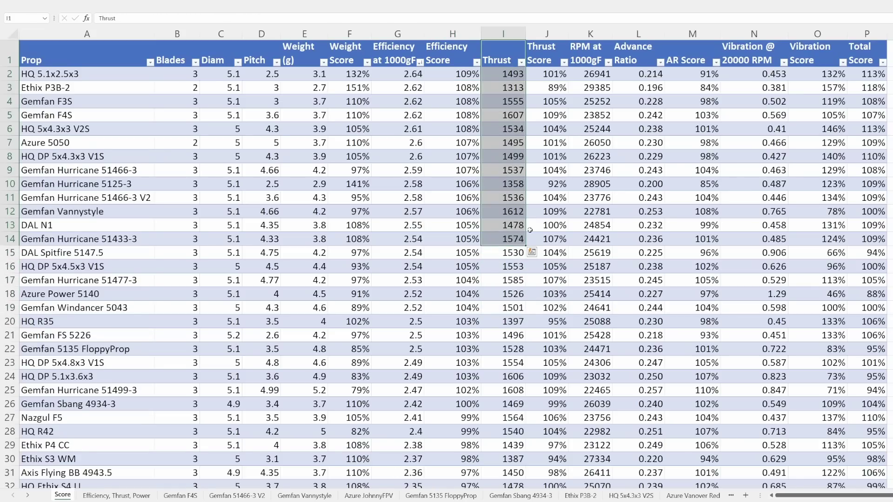
left_click(563, 62)
left_click(550, 77)
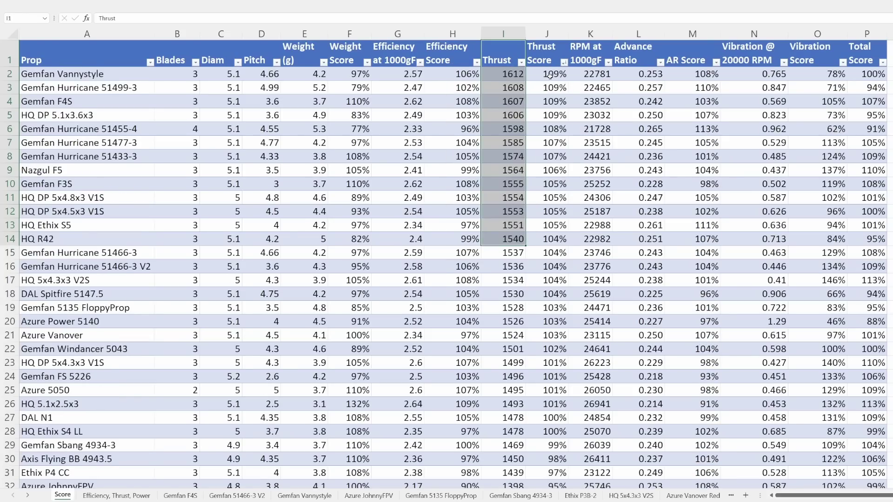
left_click(550, 75)
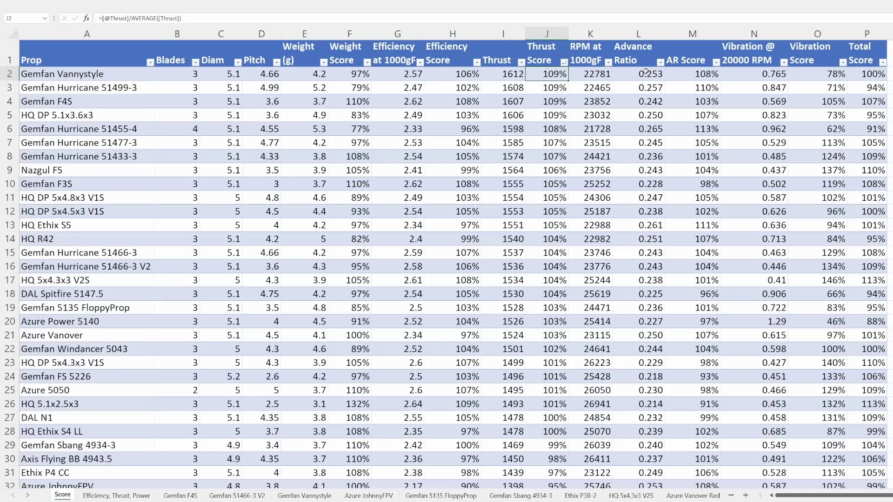
Sort the props by AR Score and then by Vibration Score, each from largest to smallest.
left_click(716, 61)
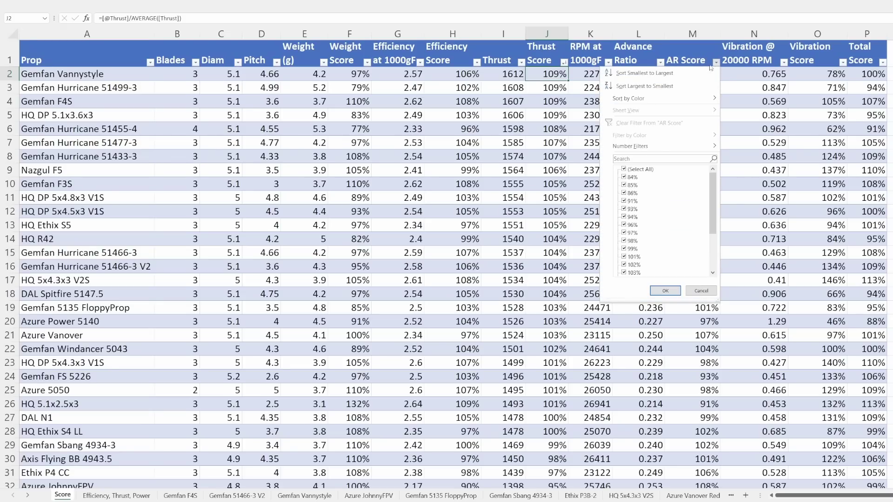
left_click(675, 86)
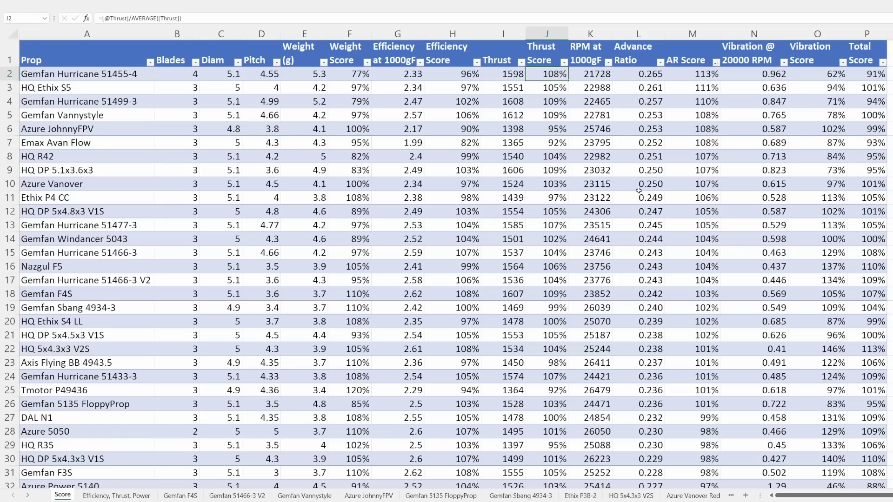
left_click(751, 115)
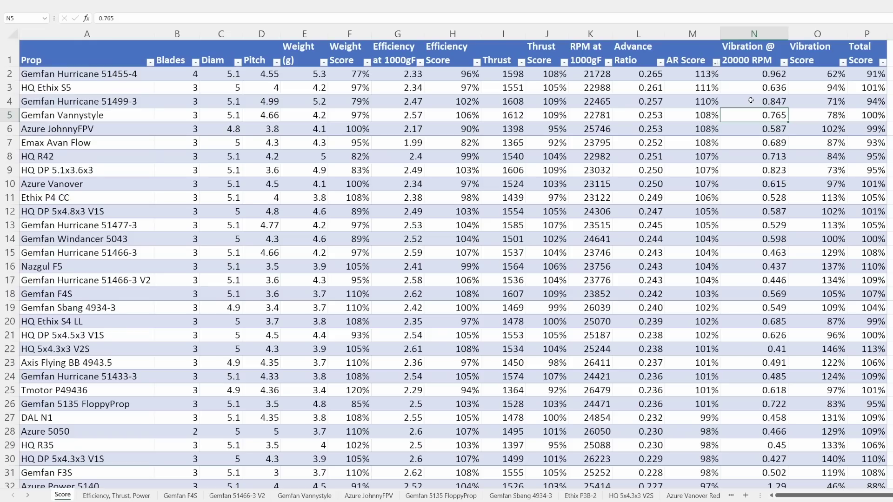
left_click(842, 65)
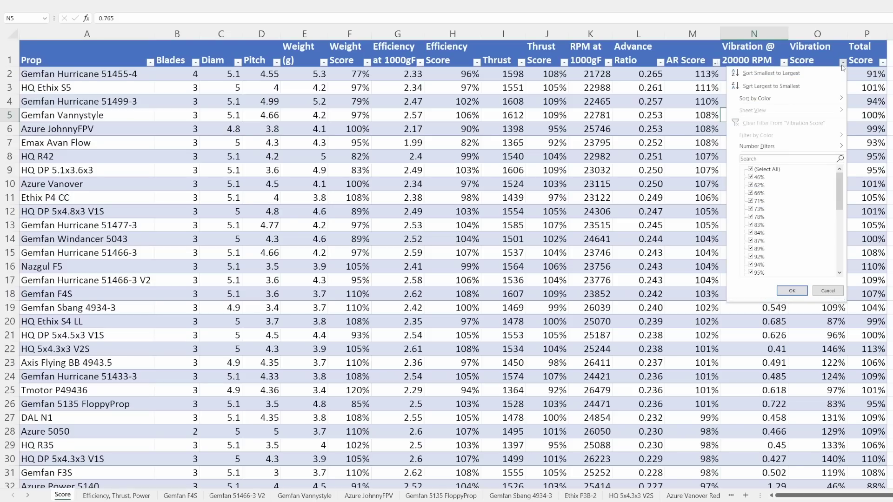
left_click(817, 87)
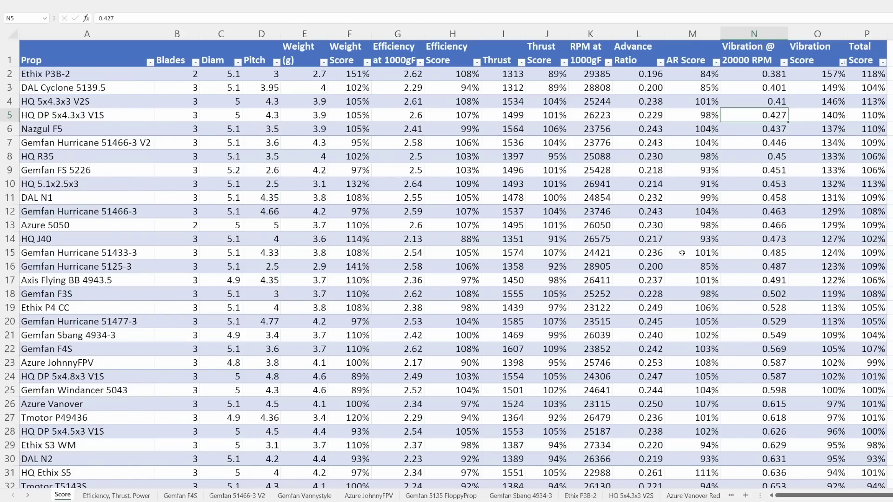
Open the Gemfan F4S data sheet and examine its Time and ESC signal columns, including the 1055 readings.
left_click(168, 496)
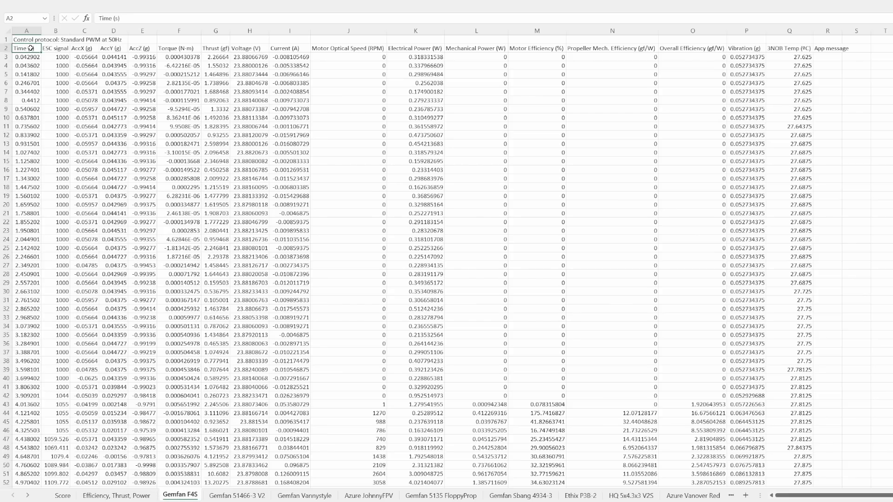
left_click_drag(31, 49, 32, 331)
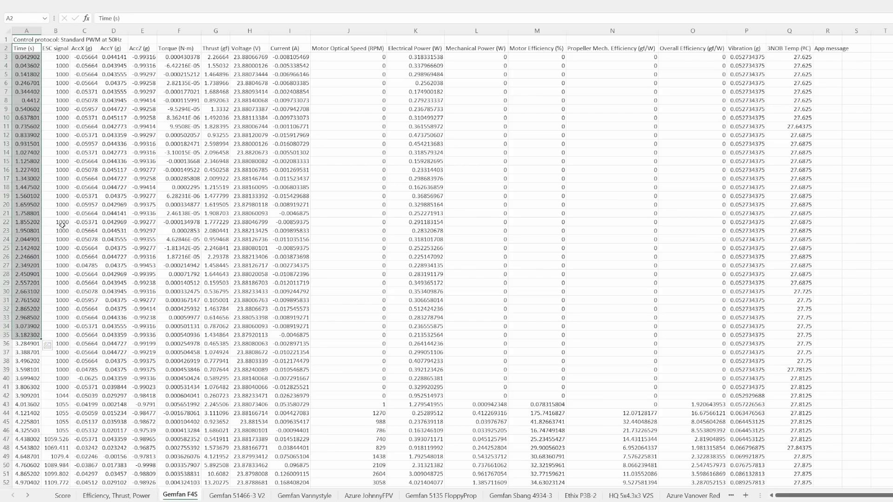
left_click_drag(58, 48, 61, 299)
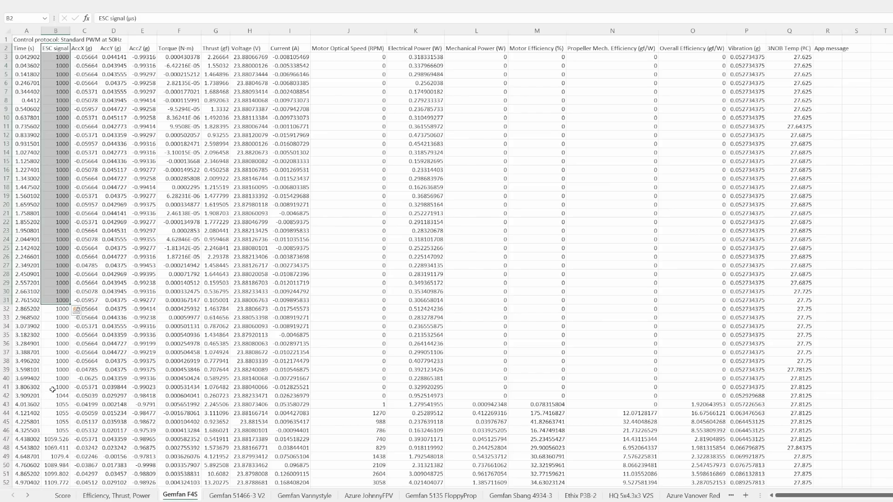
left_click_drag(56, 404, 61, 431)
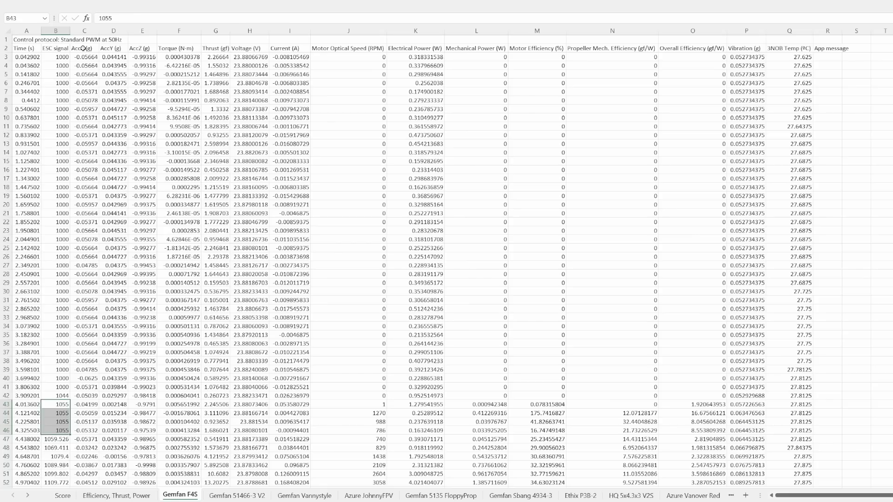
Examine the AccX to AccZ, Thrust, Voltage, Current and Motor Optical Speed columns of the Gemfan F4S data.
left_click_drag(83, 48, 137, 52)
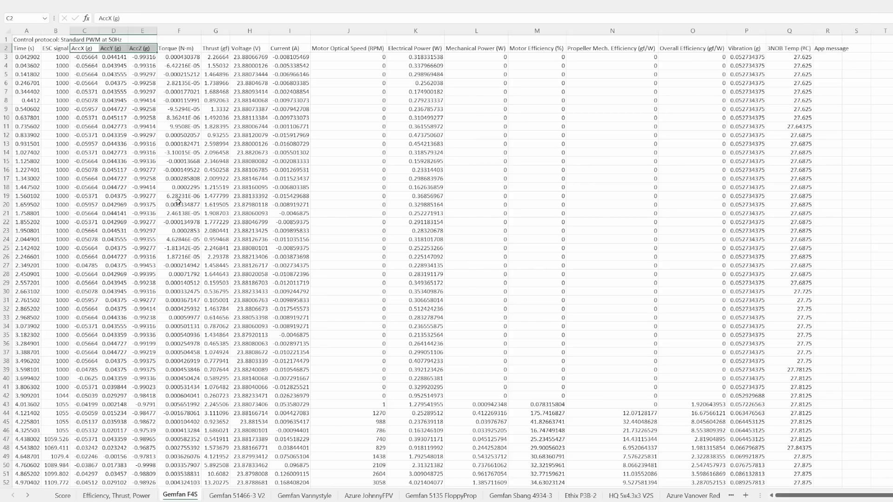
type("AccX (g)\tAccY (g)\tAccZ (g)")
left_click(219, 47)
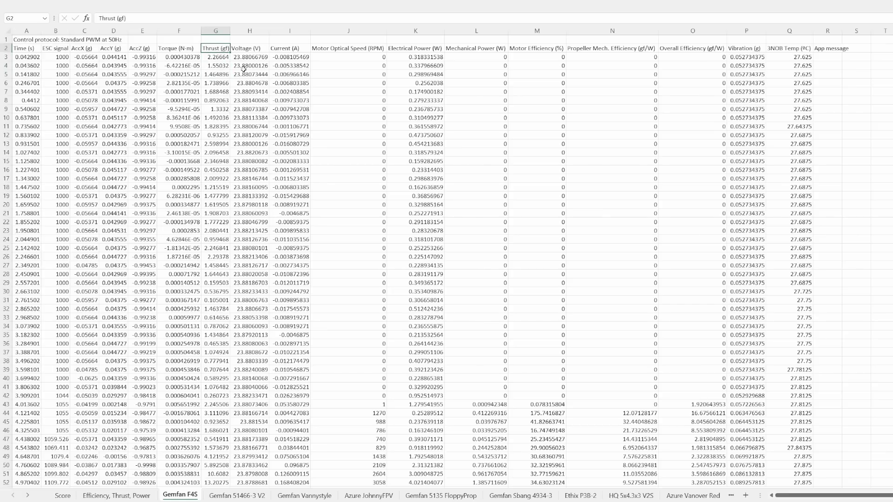
left_click_drag(247, 49, 289, 48)
key("ctrl+v")
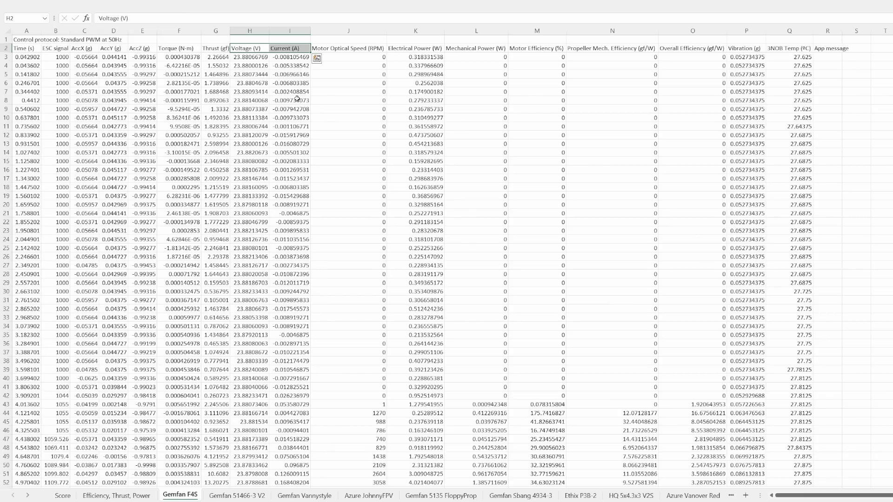
left_click(345, 47)
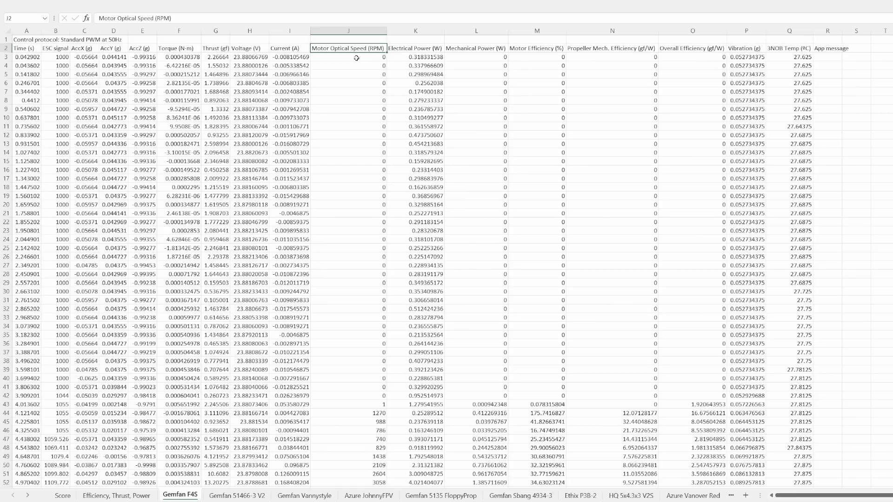
Examine the electrical and mechanical power, motor, propeller and overall efficiency, and vibration columns of the Gemfan F4S data.
left_click(434, 48)
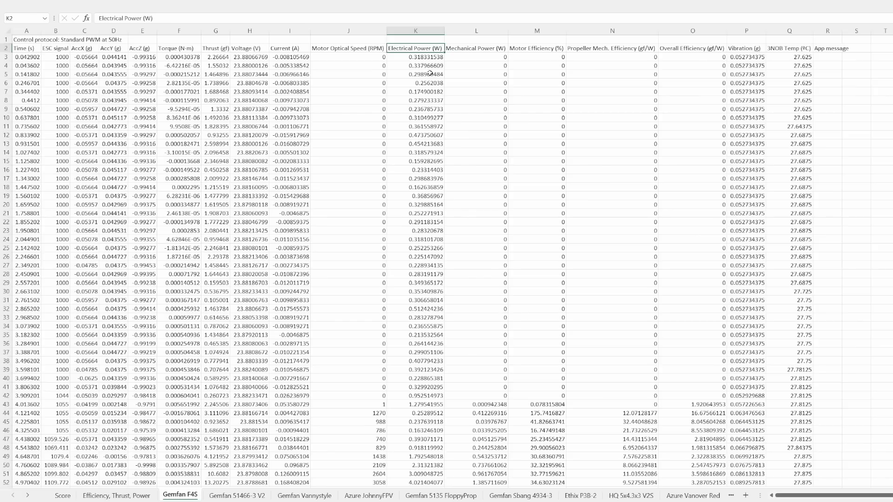
left_click(485, 48)
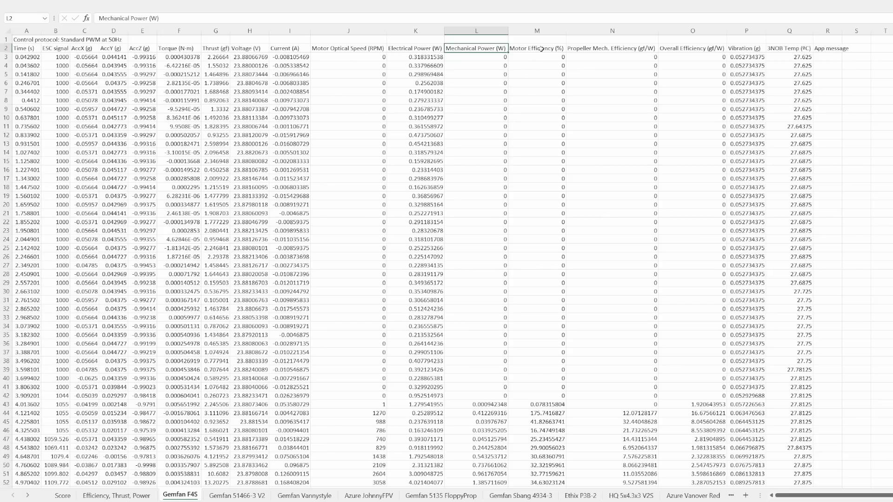
left_click_drag(541, 49, 542, 75)
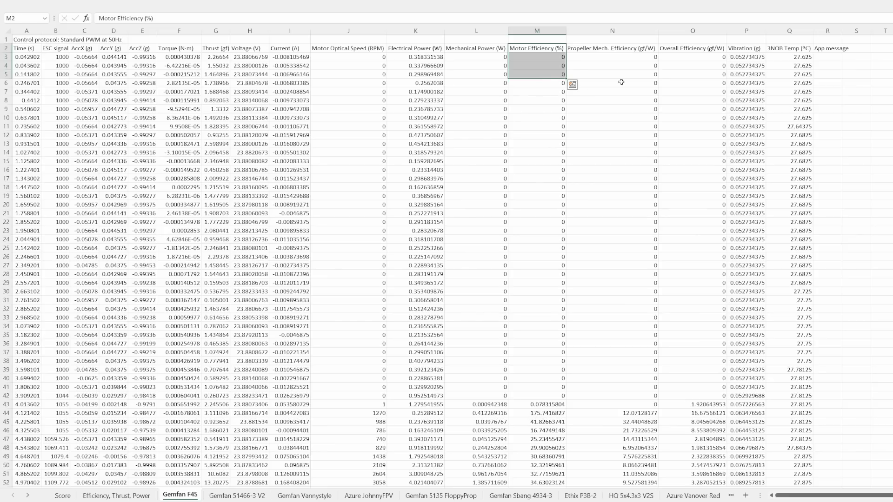
left_click_drag(623, 48, 632, 79)
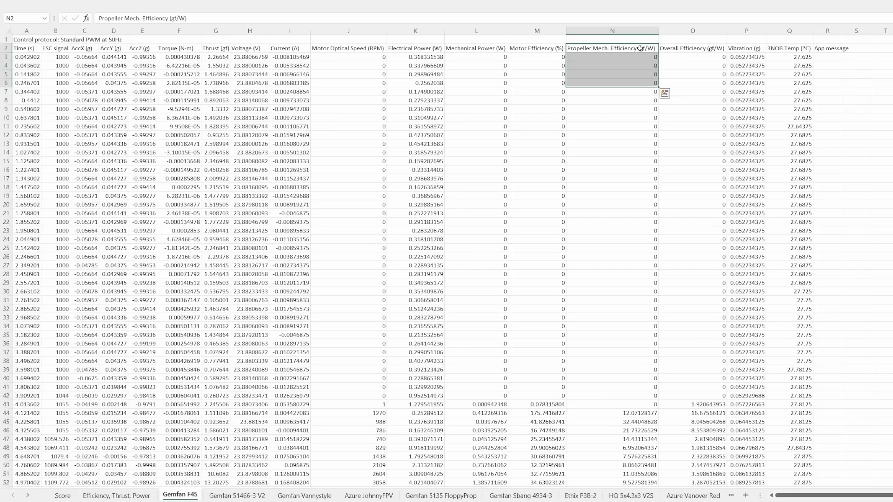
left_click(711, 48)
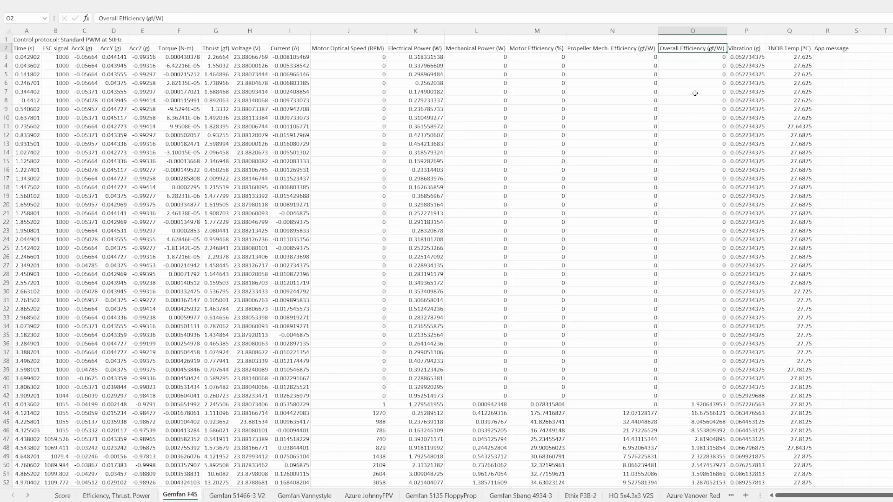
left_click(750, 48)
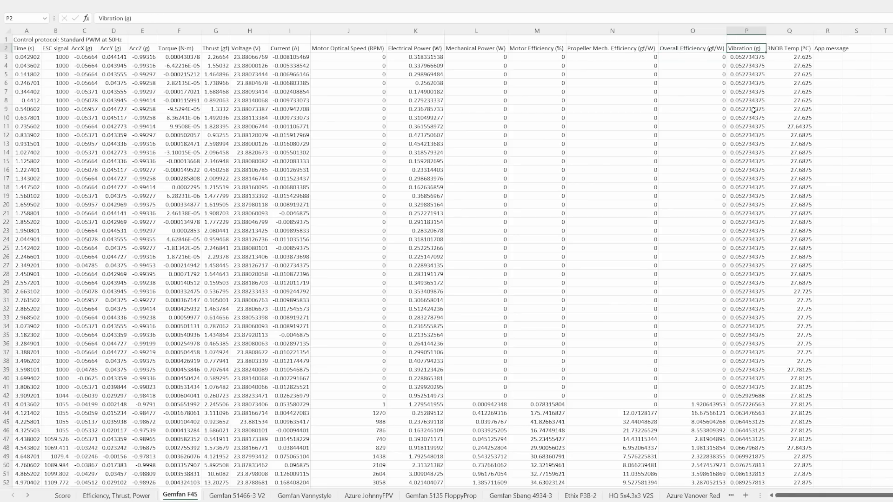